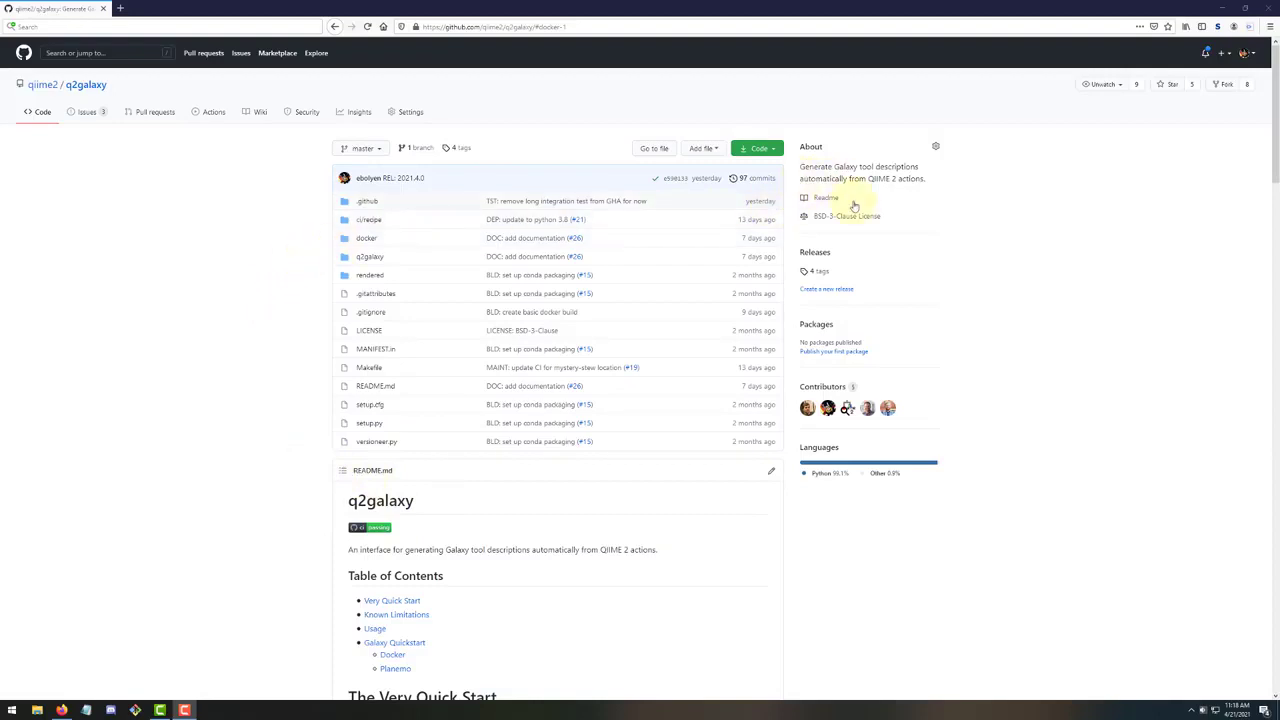
- Scroll the q2galaxy README past Usage to the Docker pull and run commands under Galaxy Quickstart
scroll(954, 434, "down", 3)
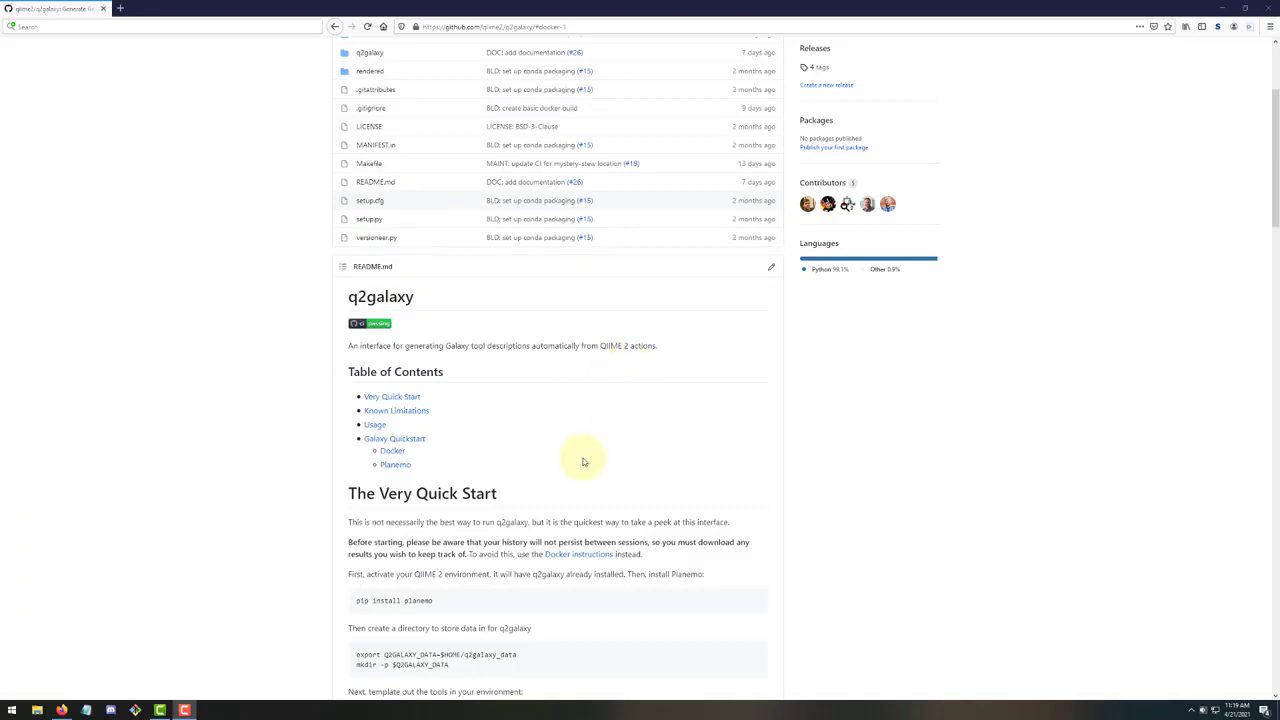
scroll(540, 458, "down", 2)
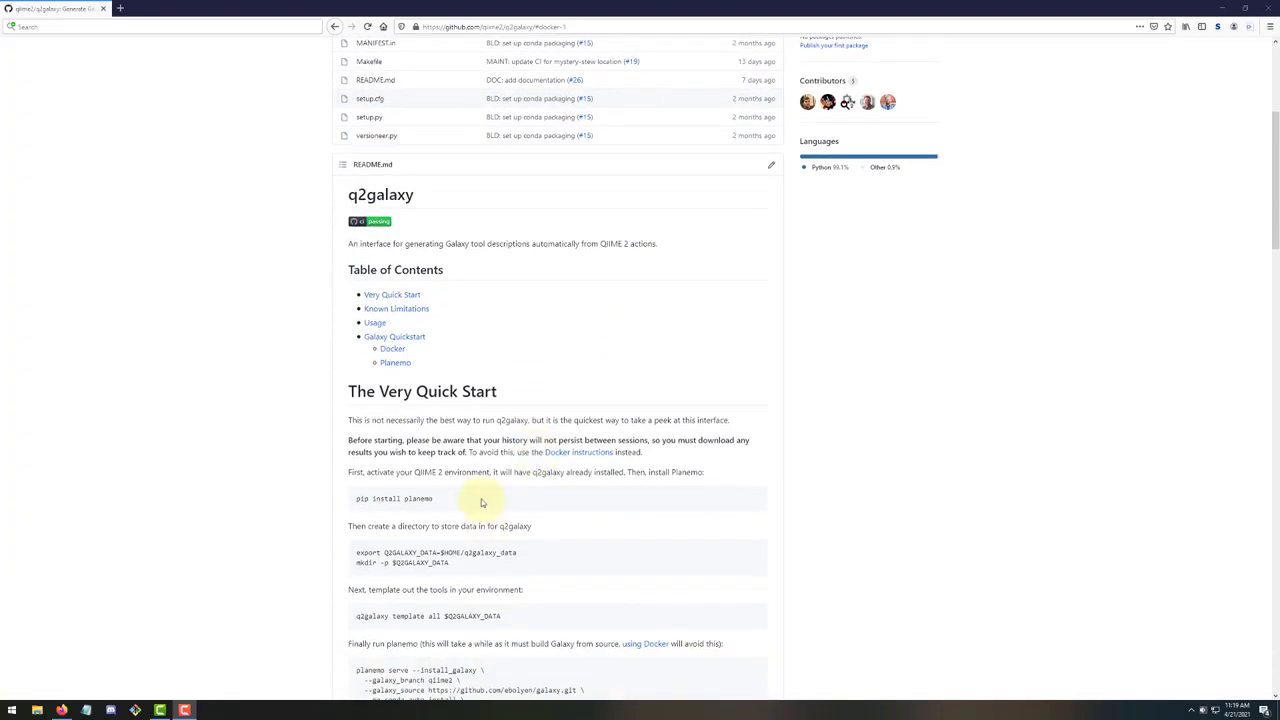
scroll(483, 497, "down", 2)
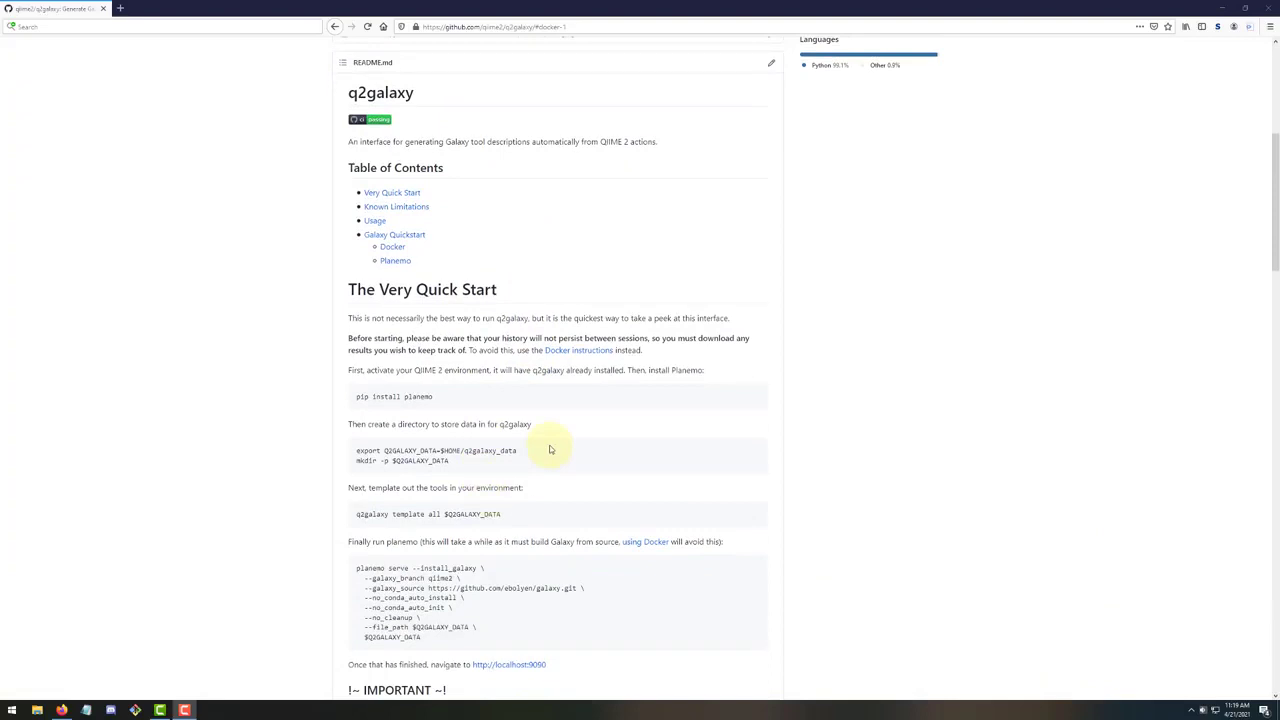
scroll(509, 400, "down", 5)
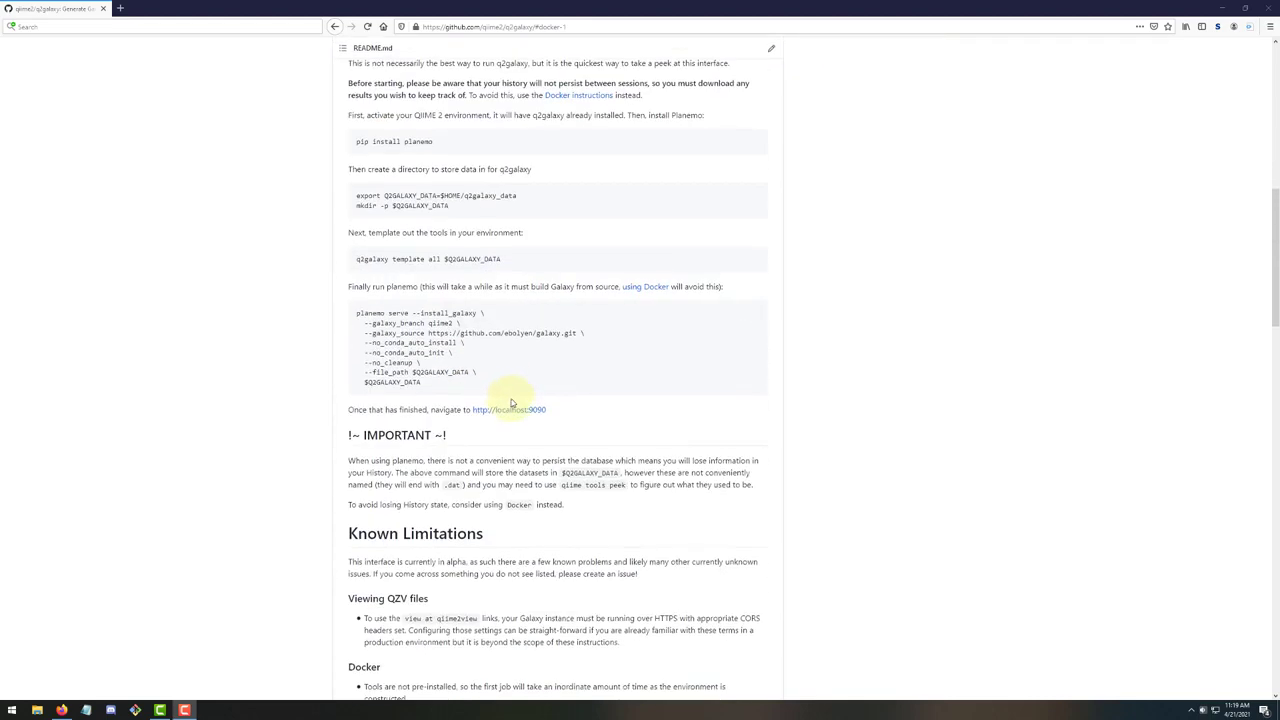
scroll(598, 433, "down", 8)
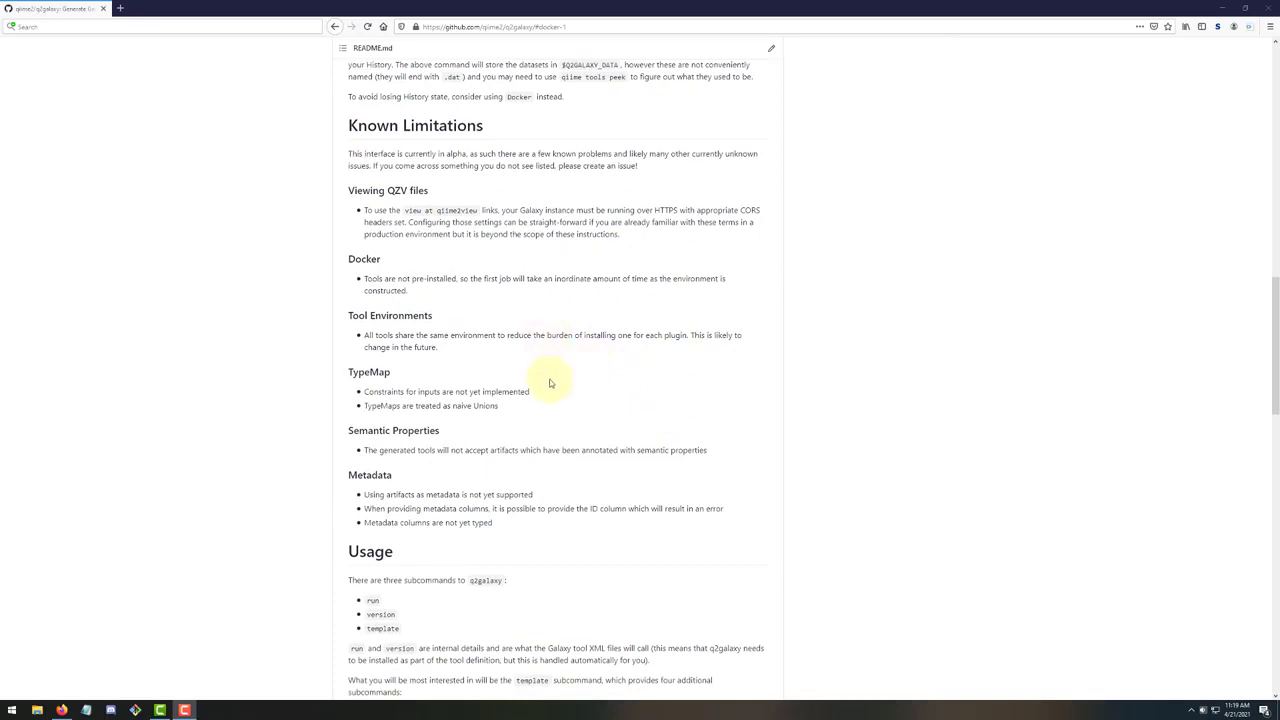
scroll(549, 383, "down", 2)
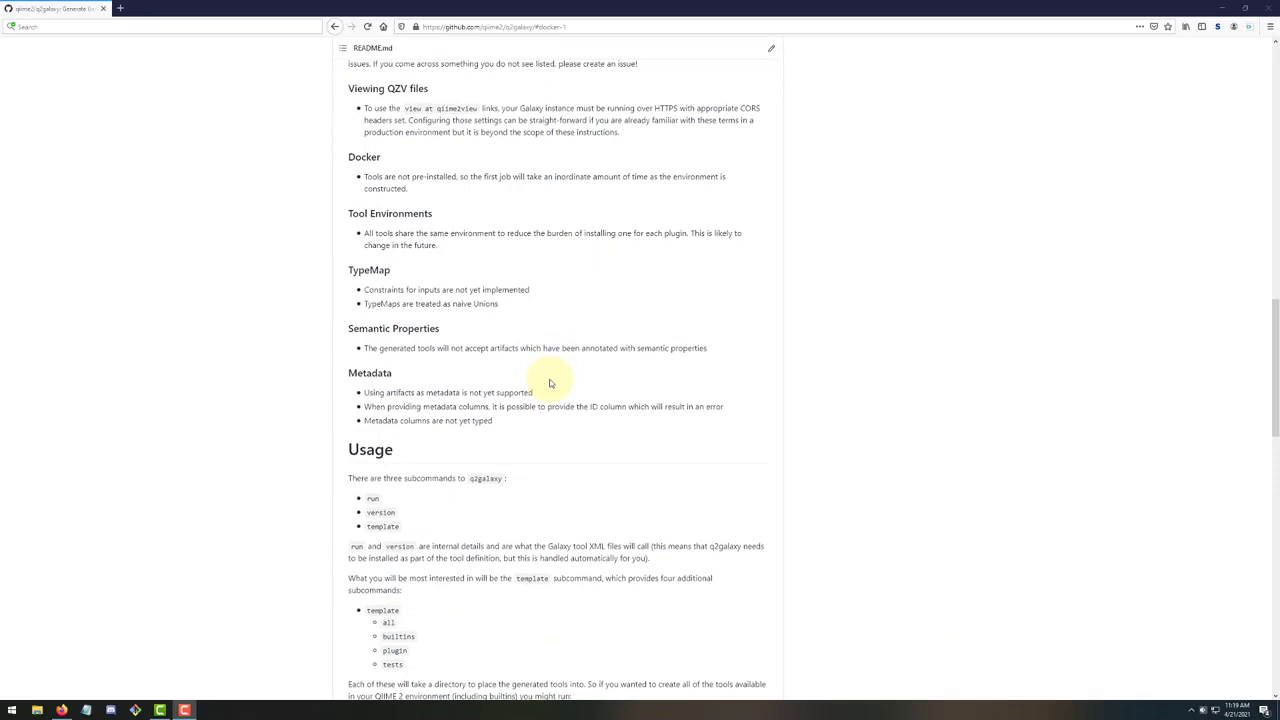
scroll(560, 430, "down", 2)
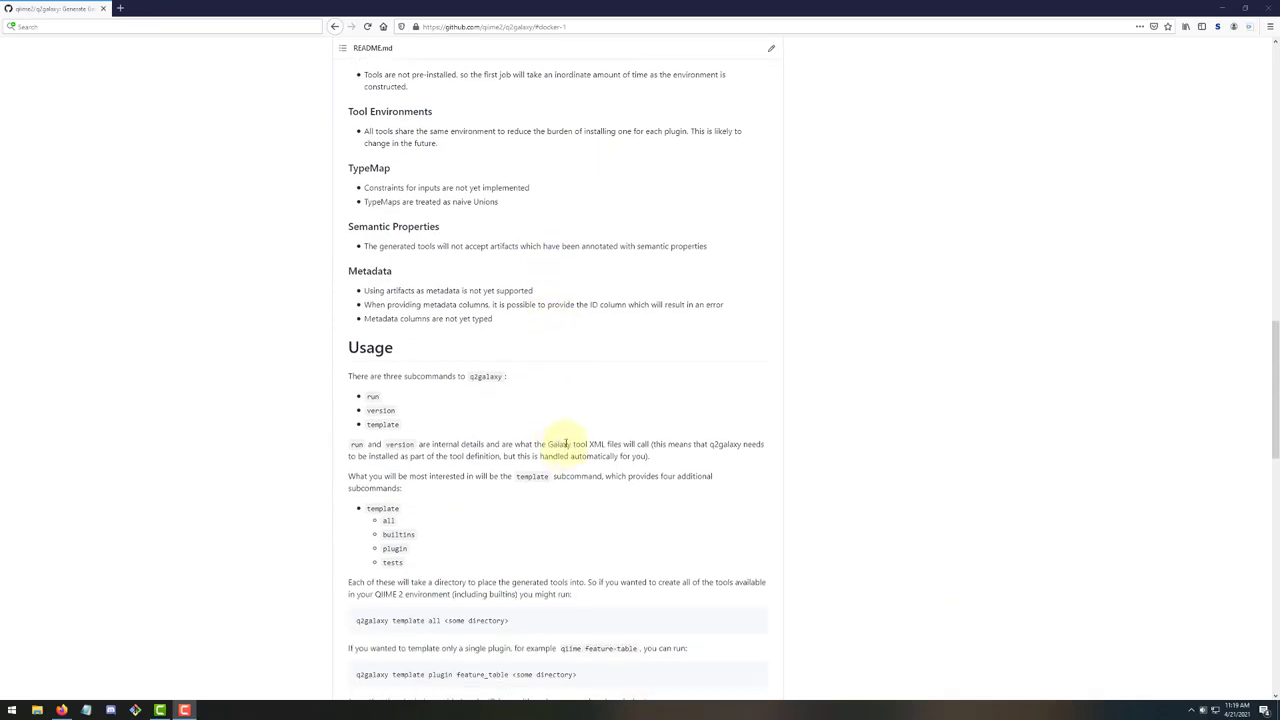
scroll(564, 556, "down", 3)
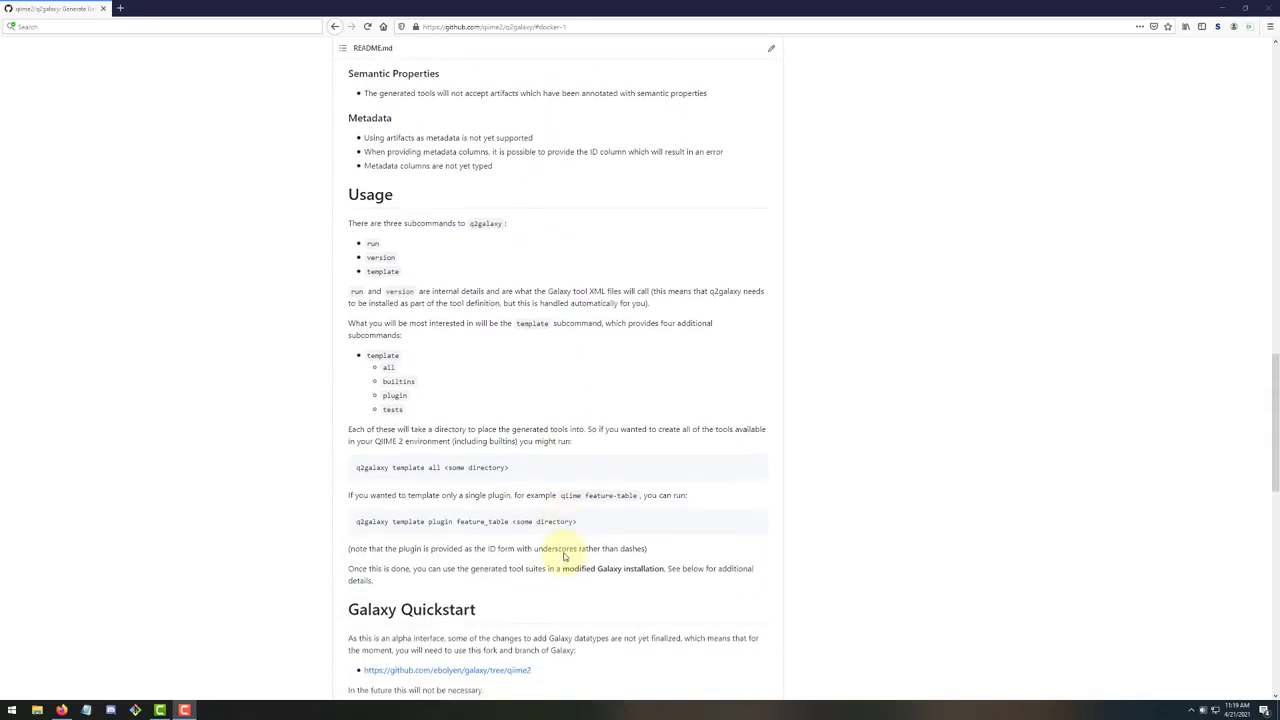
scroll(564, 556, "down", 6)
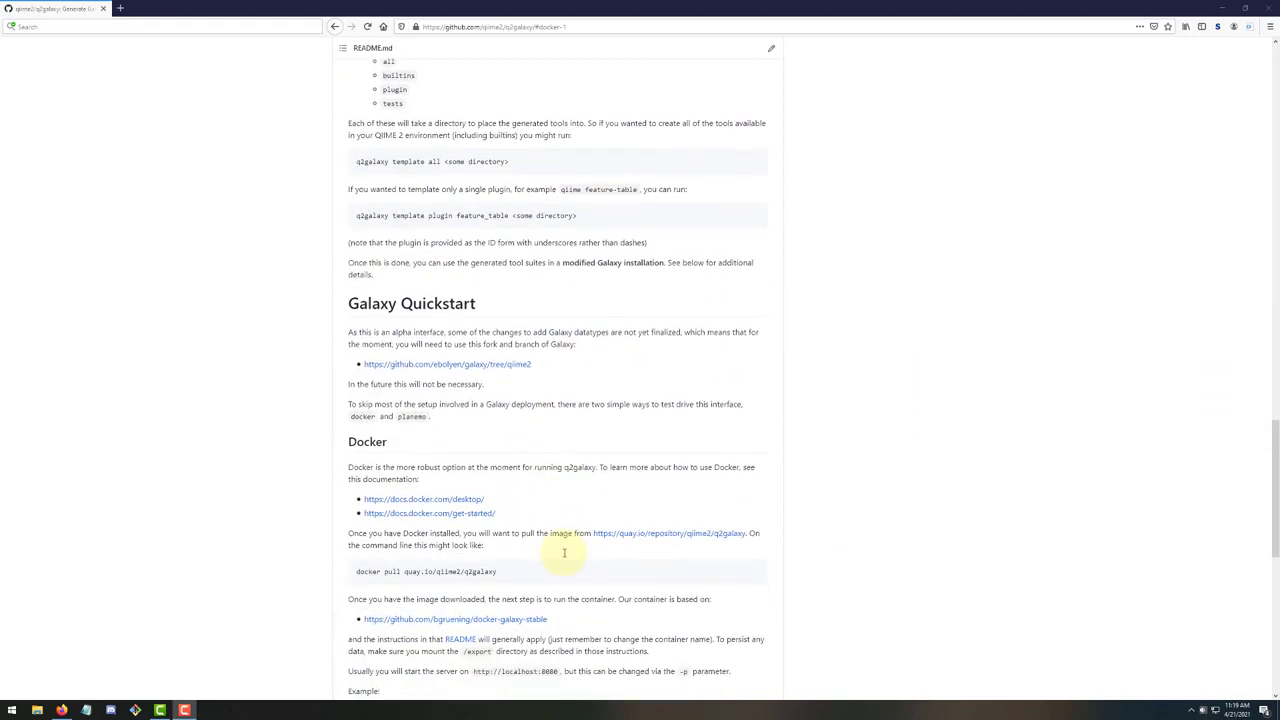
scroll(552, 549, "down", 2)
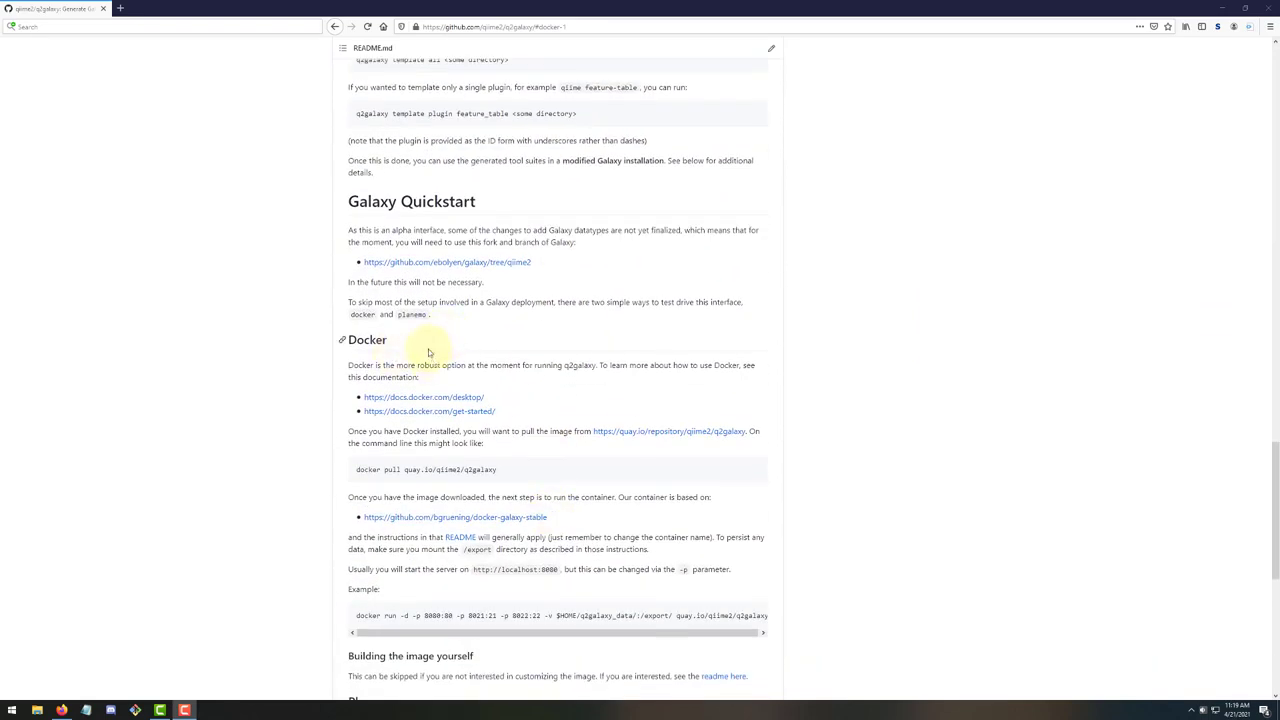
scroll(520, 360, "down", 2)
scroll(612, 360, "down", 1)
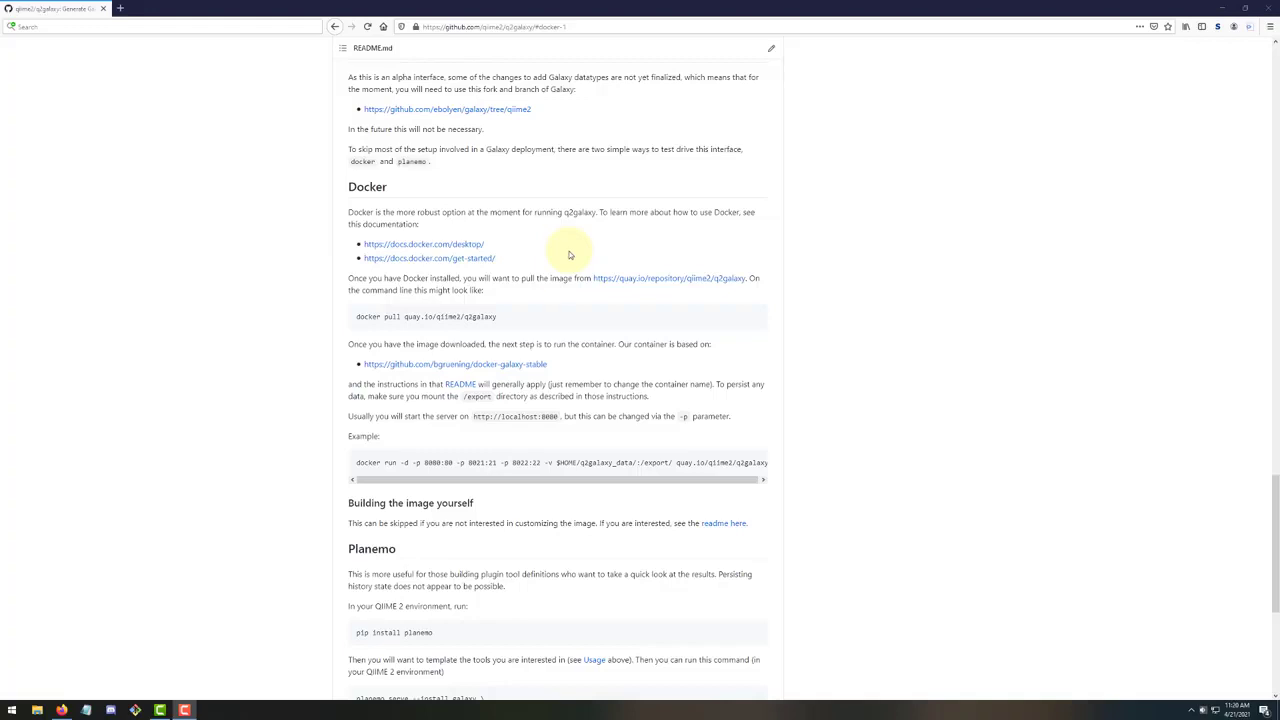
- Open docs.docker.com/desktop in a new tab and reach the Windows install guide, cancelling the installer download
middle_click(440, 245)
left_click(185, 12)
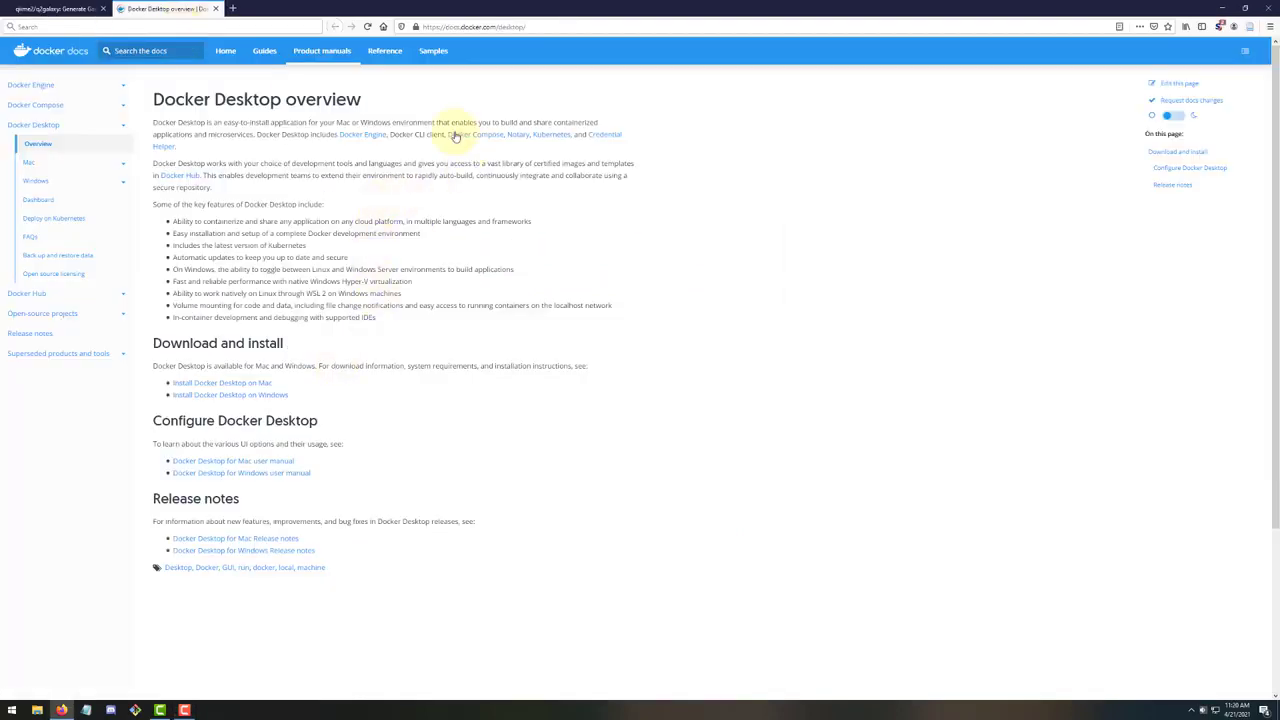
left_click(223, 396)
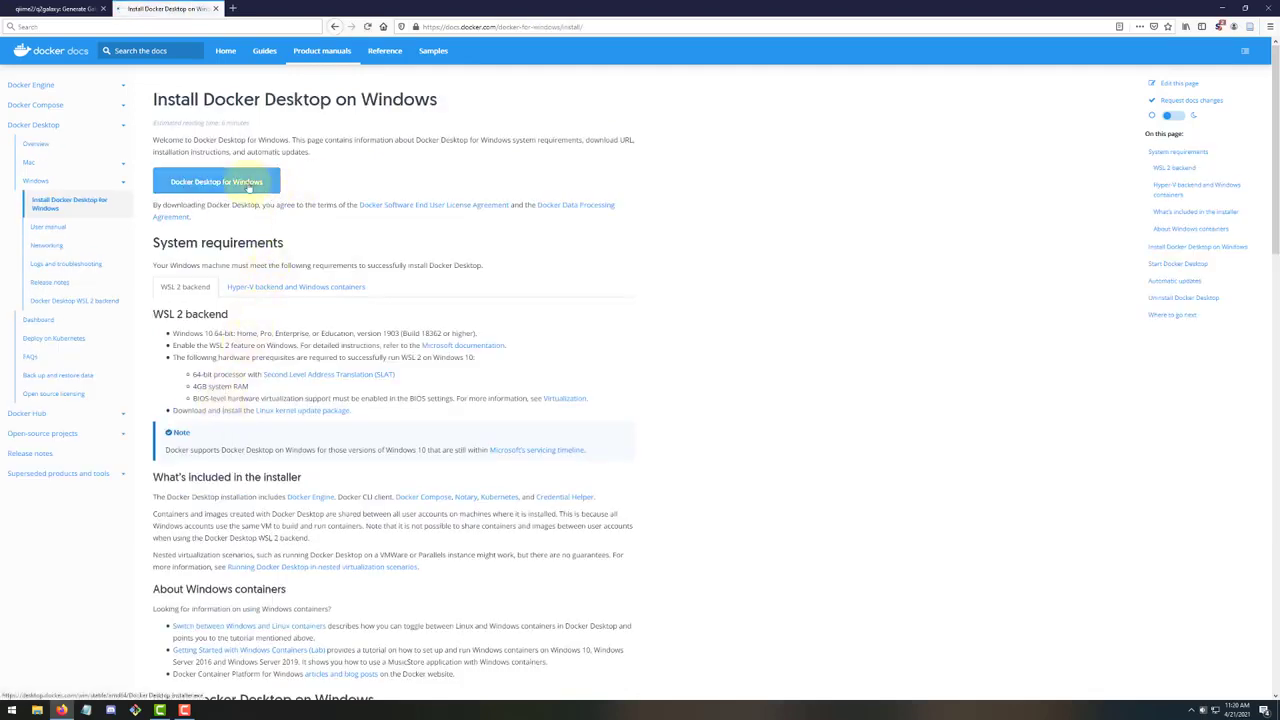
left_click(249, 187)
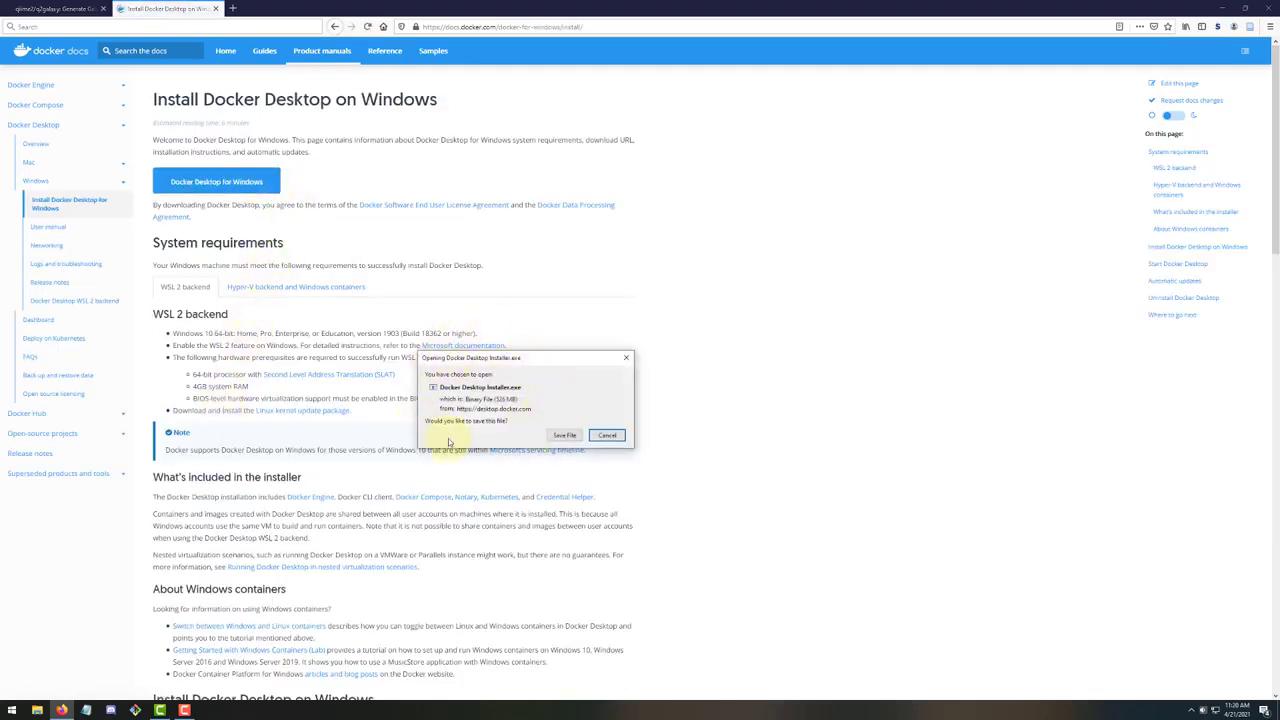
left_click(607, 435)
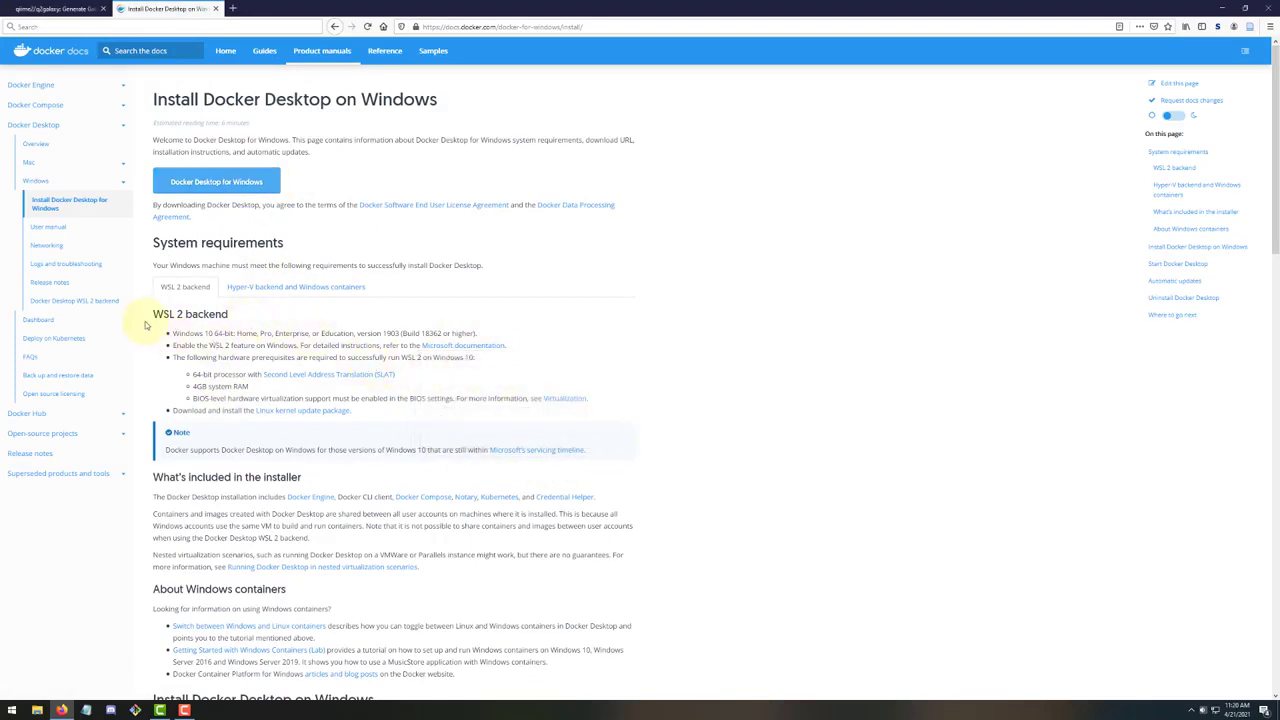
left_click_drag(153, 314, 234, 317)
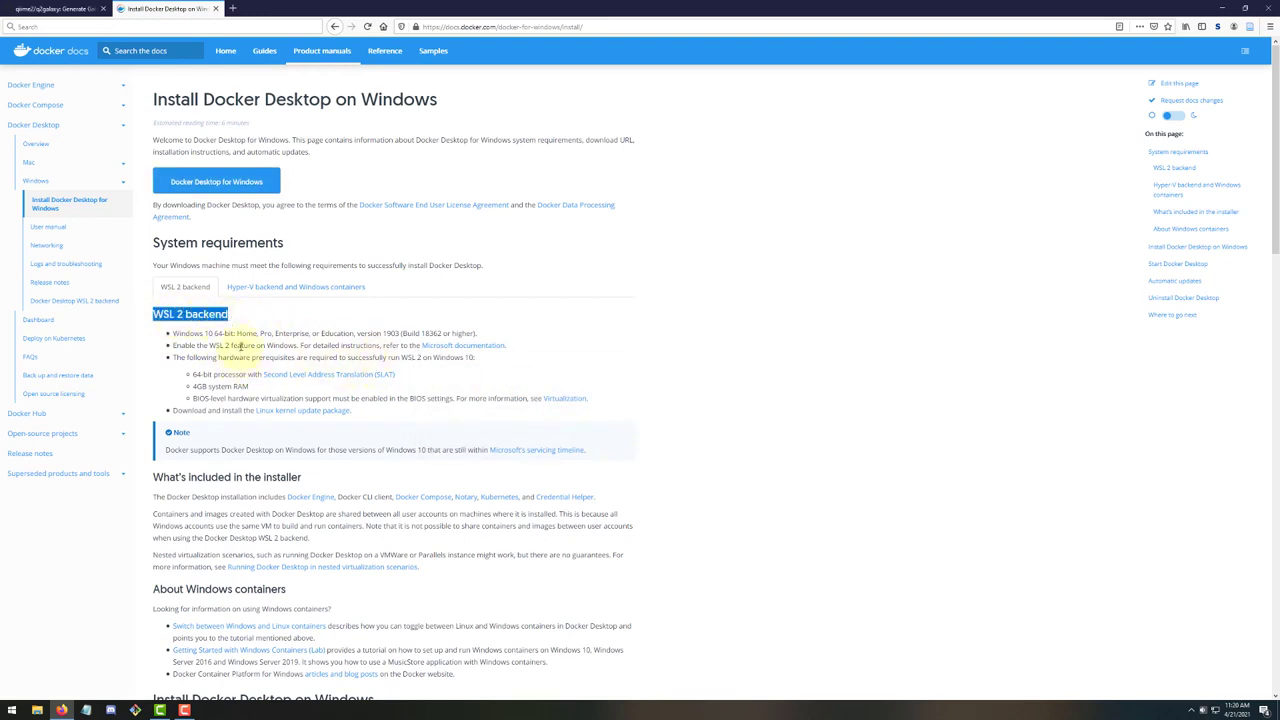
left_click(214, 370)
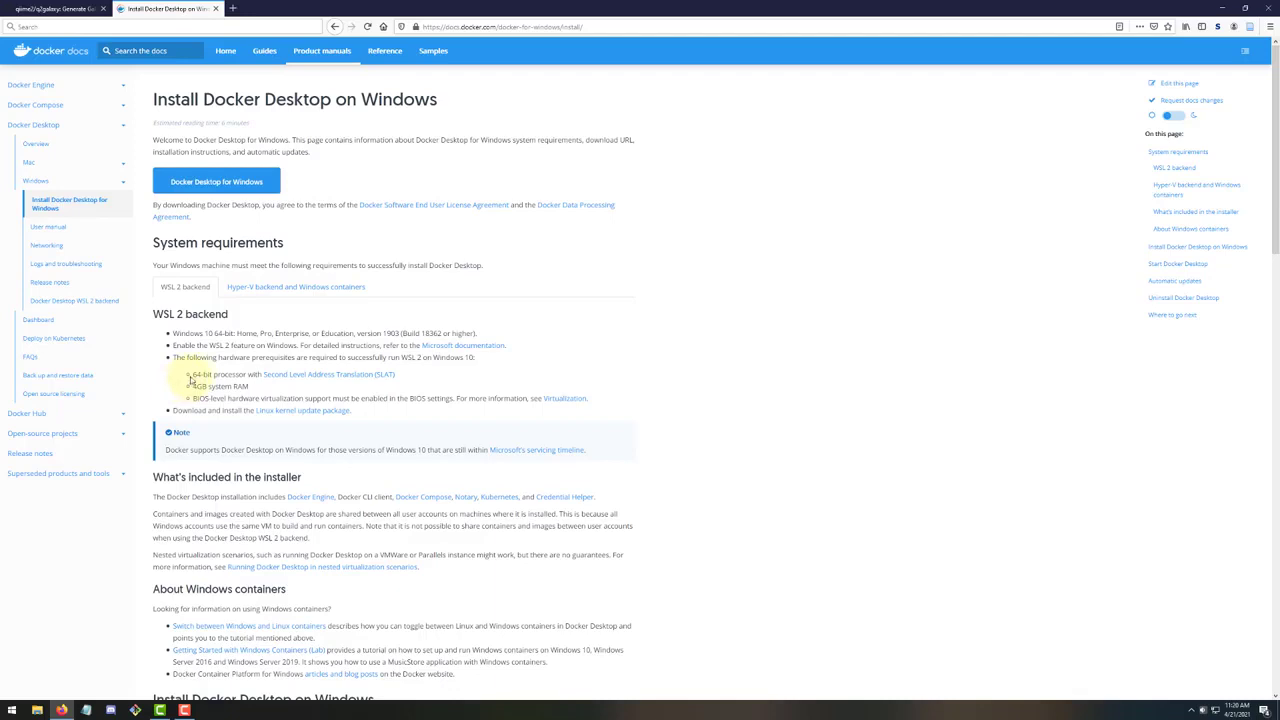
left_click_drag(200, 374, 258, 390)
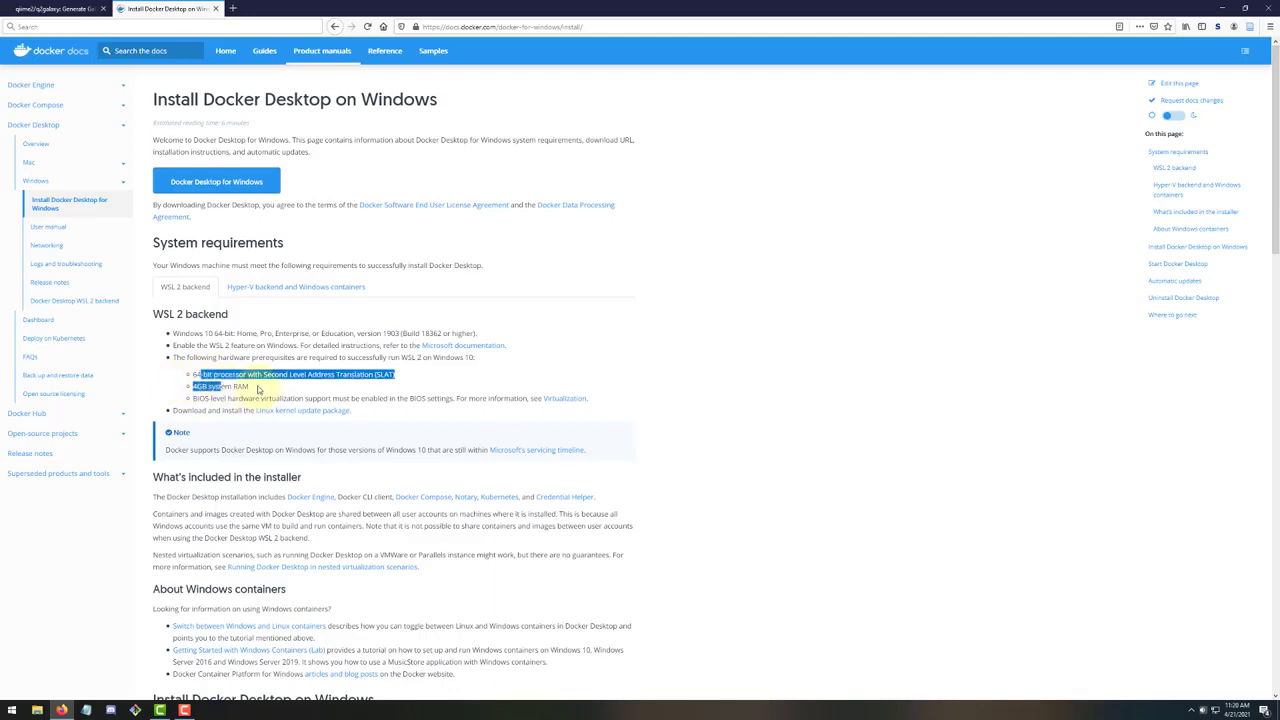
left_click(258, 390)
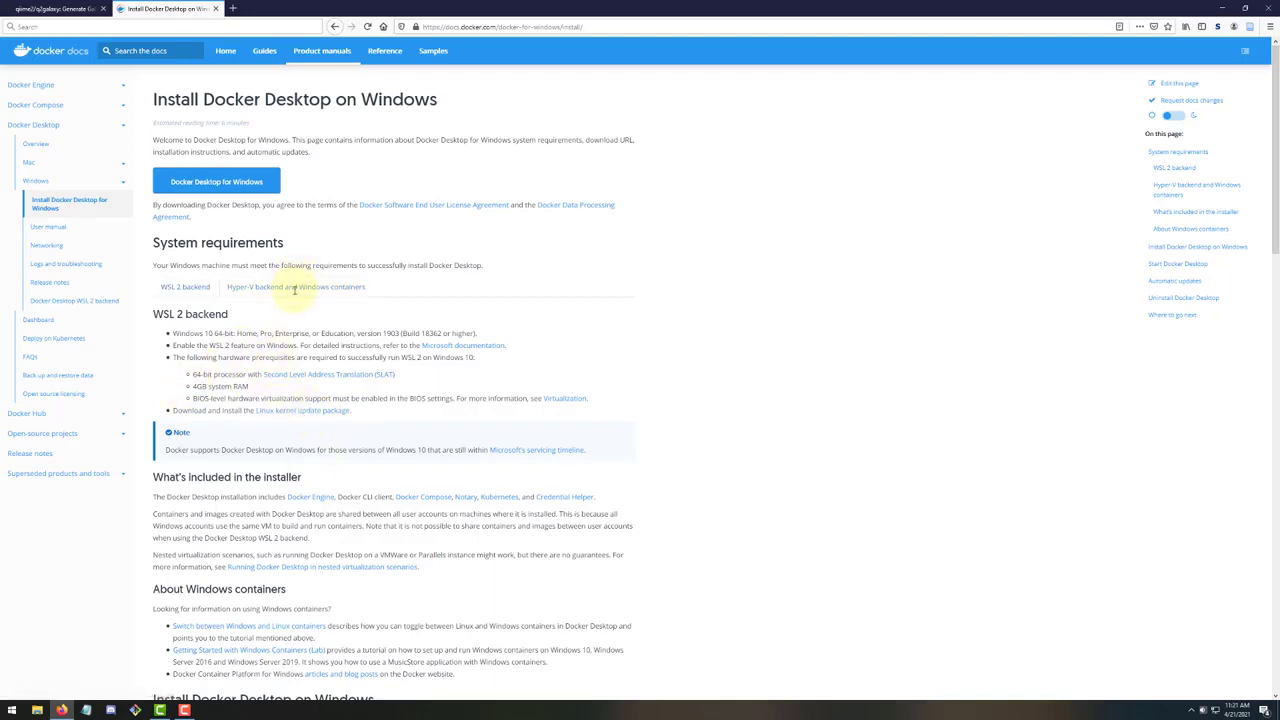
left_click(297, 287)
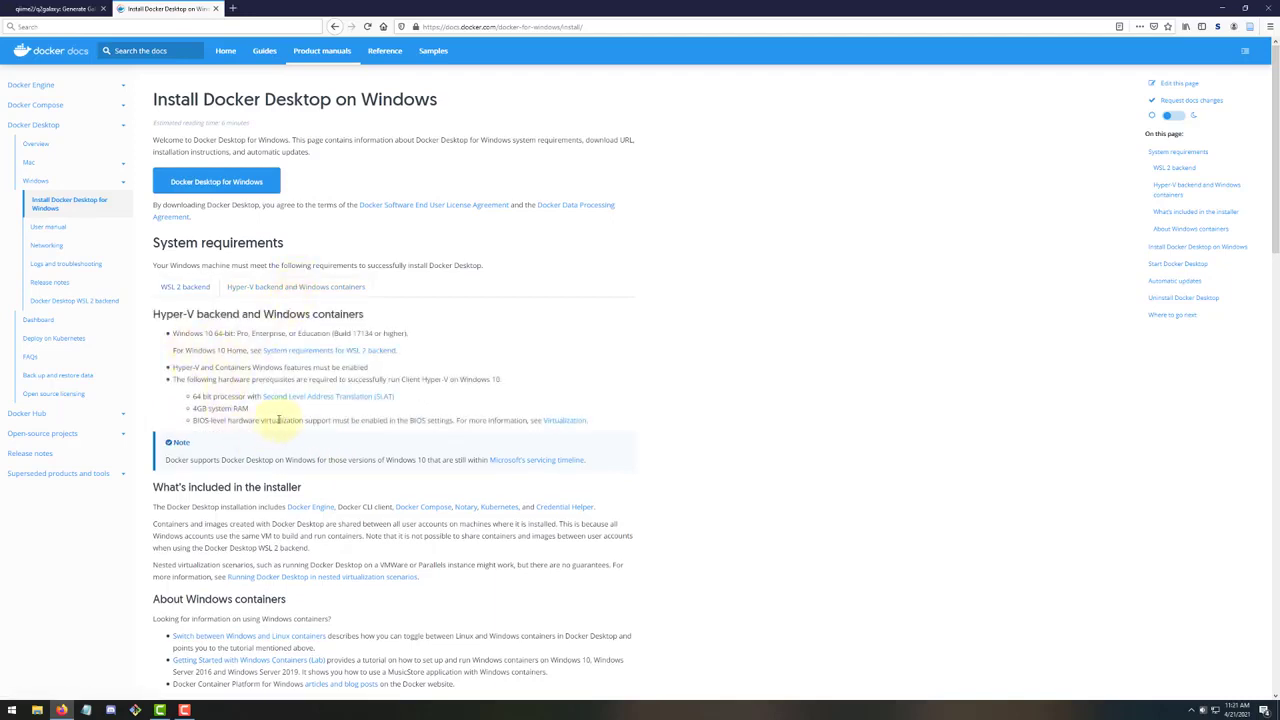
left_click_drag(193, 397, 609, 431)
left_click(414, 363)
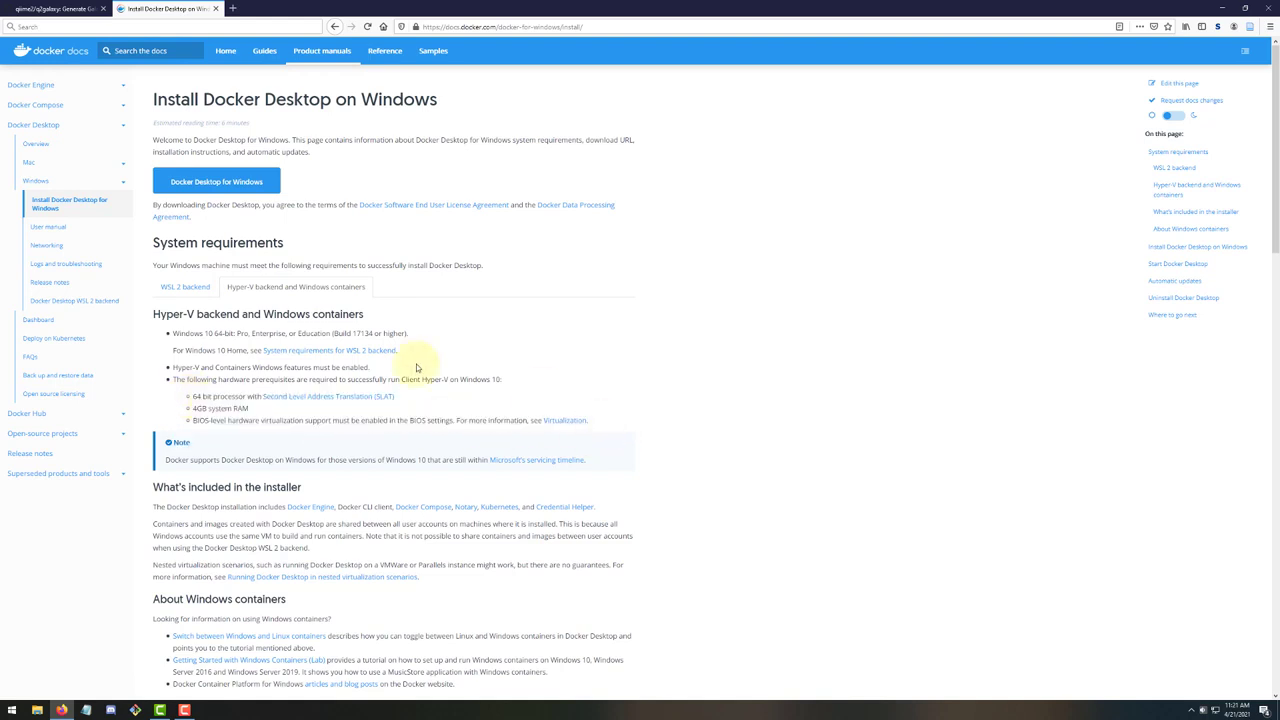
left_click(190, 287)
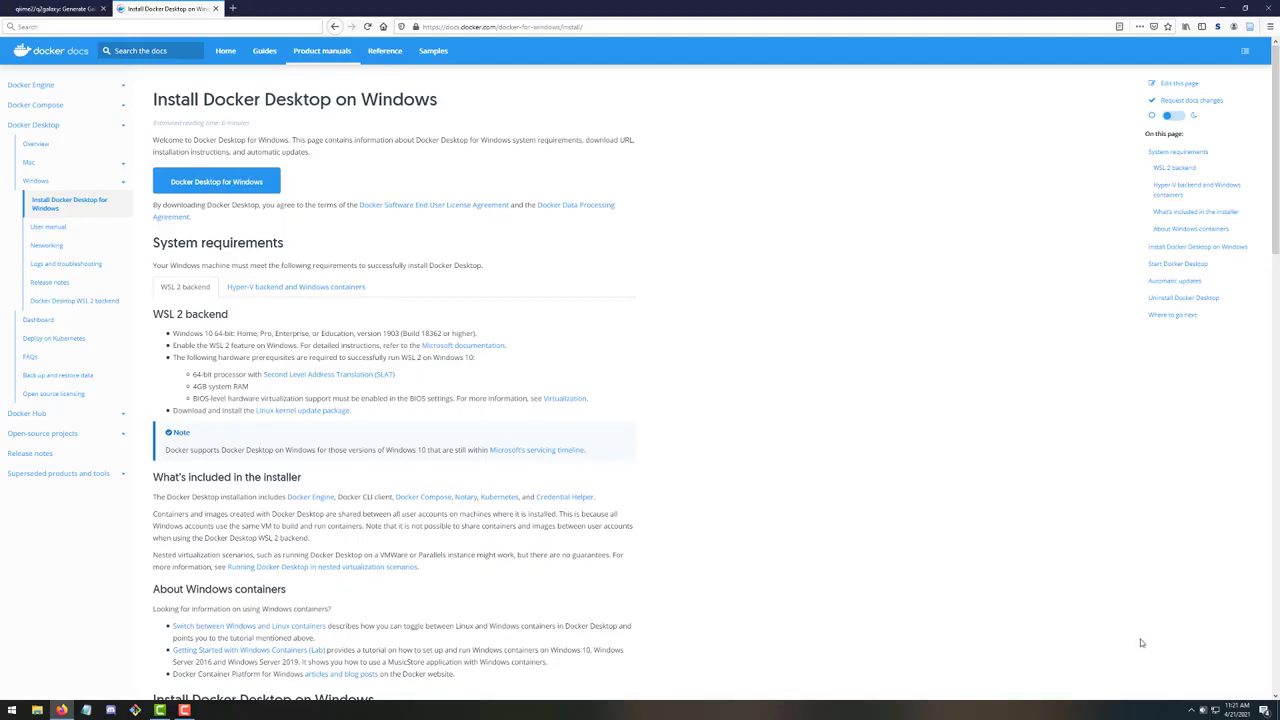
- Open the Docker Desktop dashboard from the whale icon in the system tray
left_click(1191, 709)
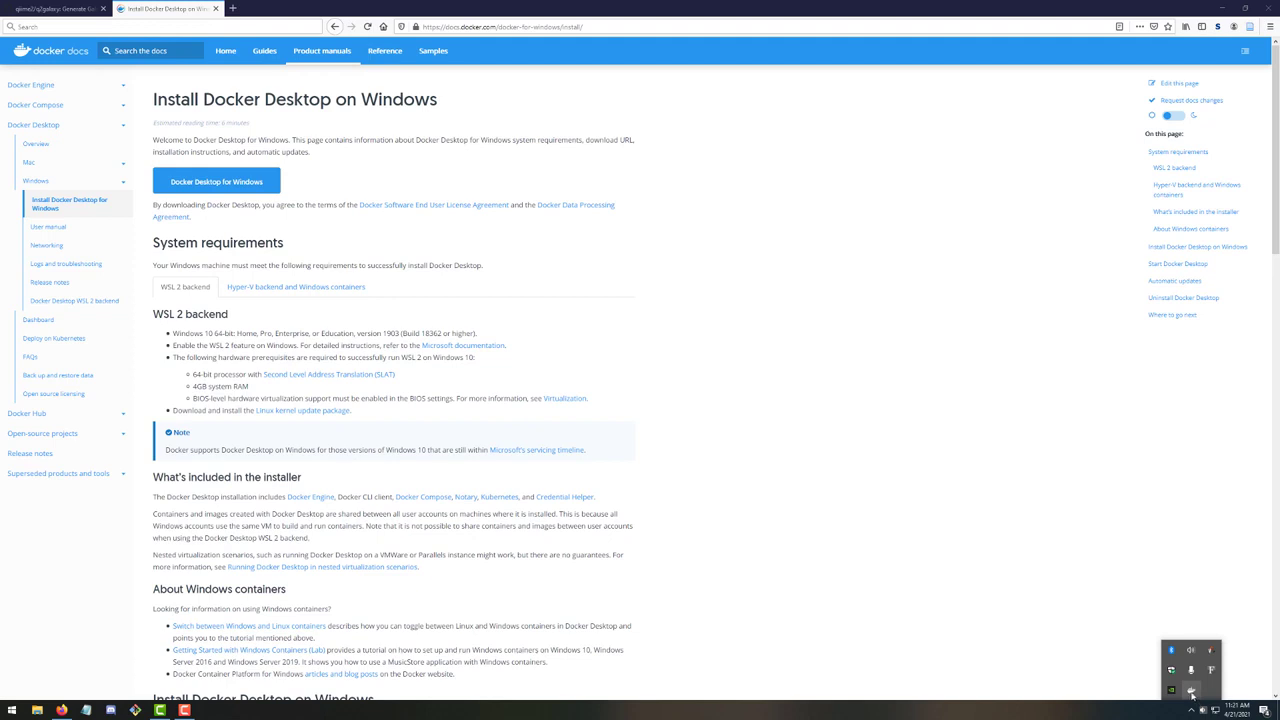
right_click(1192, 692)
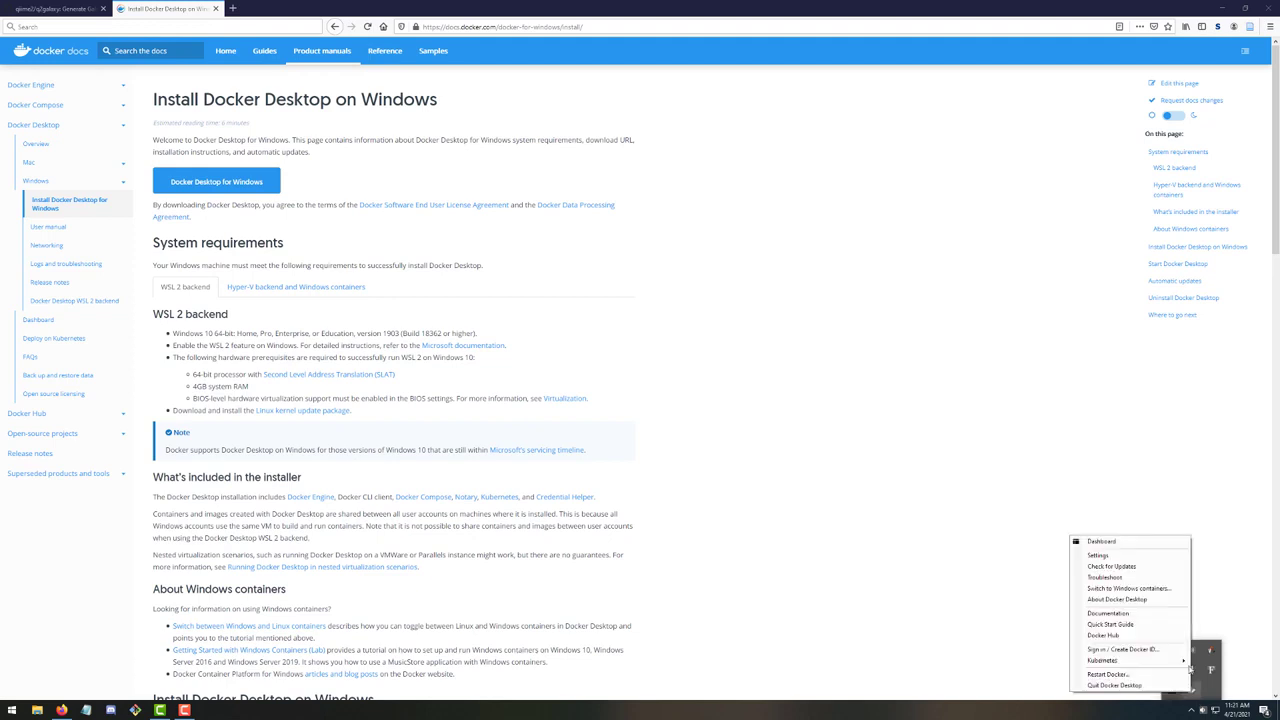
left_click(1124, 546)
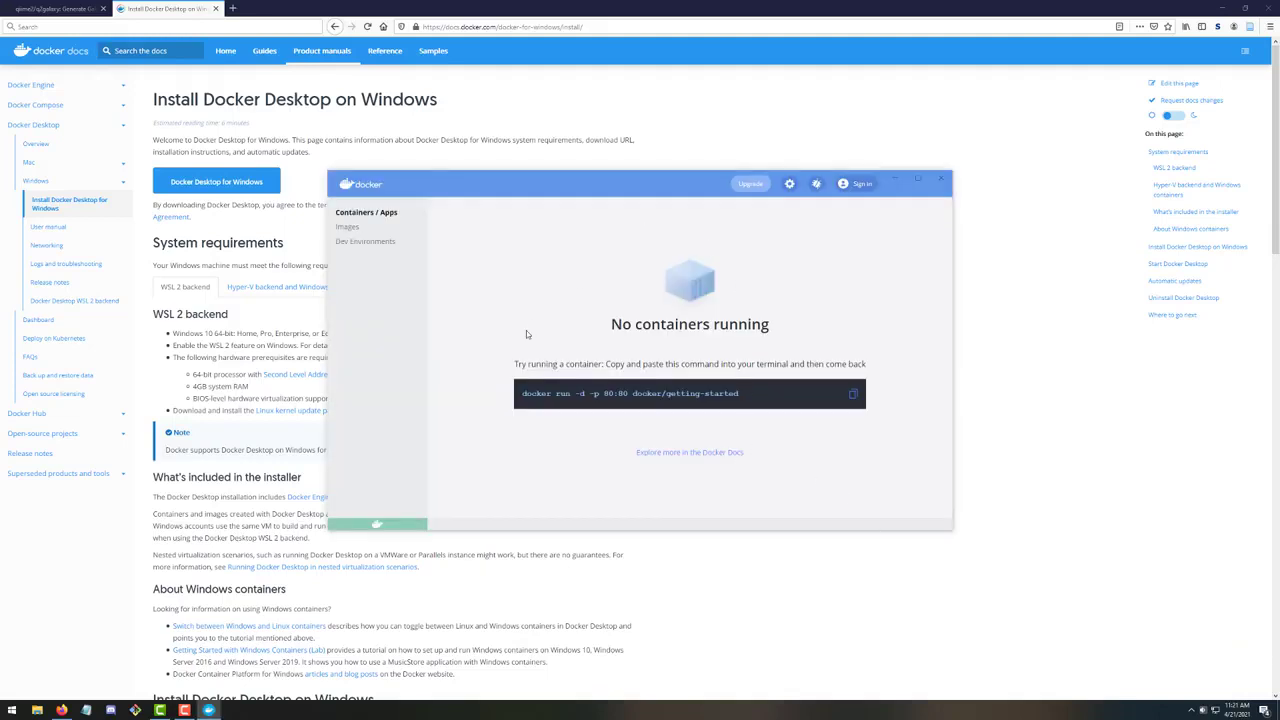
- Browse the Images and Dev Environments pages, then return to Containers/Apps
left_click(348, 228)
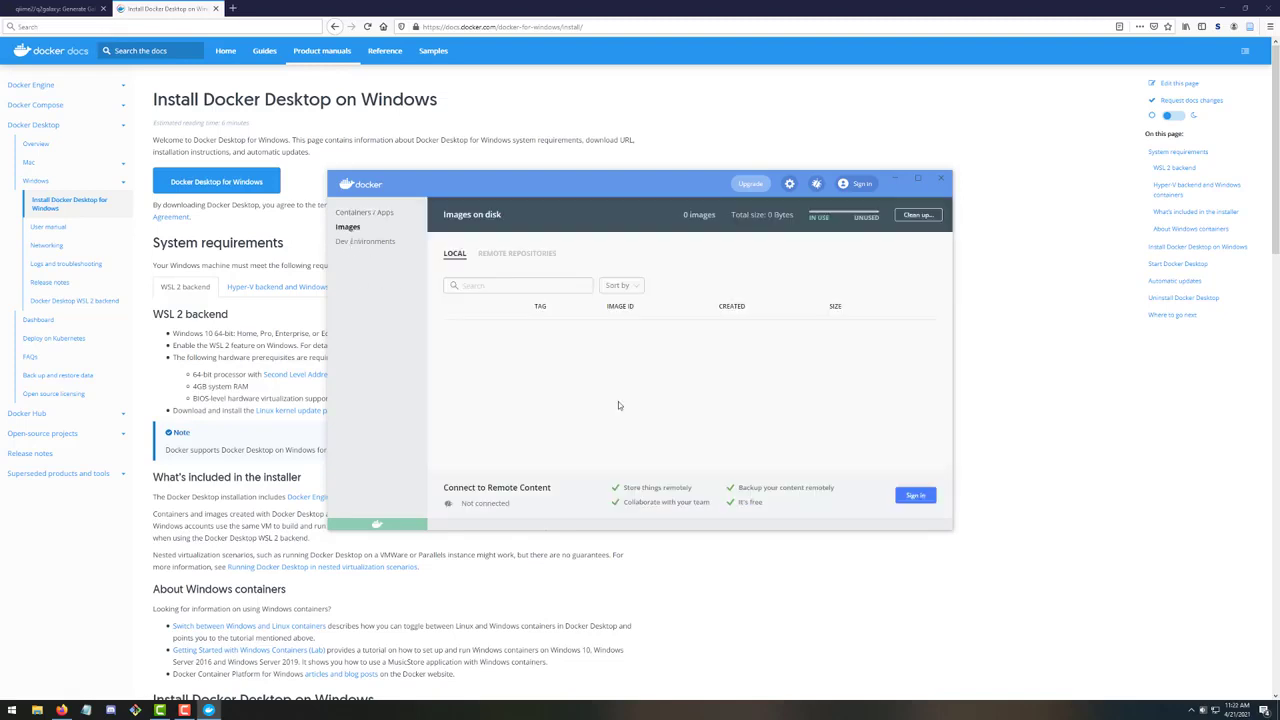
left_click(365, 242)
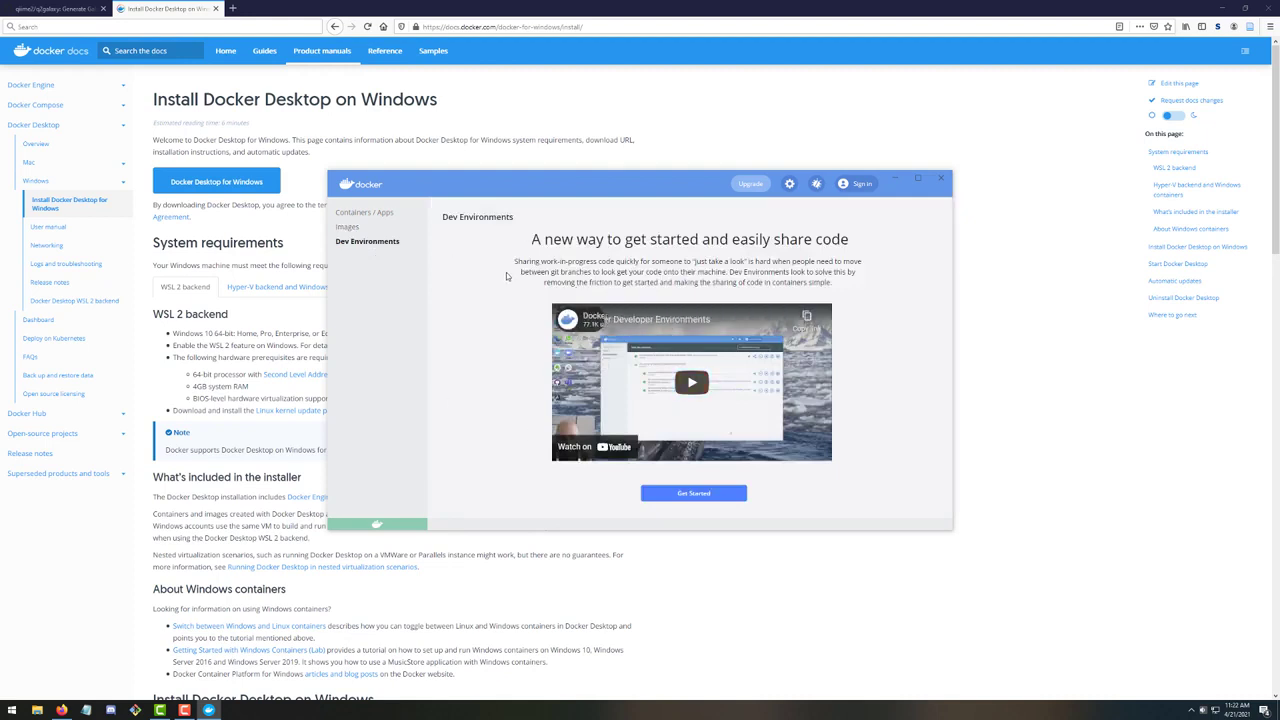
left_click(352, 214)
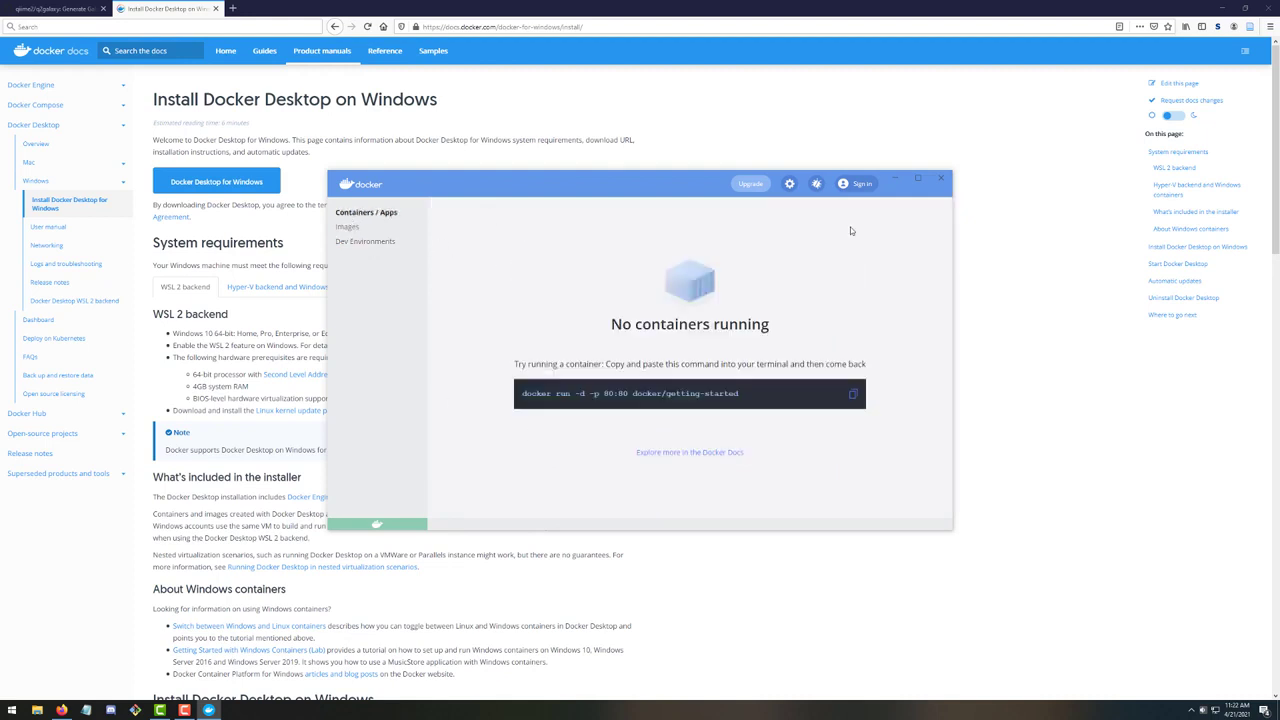
- Open Docker Desktop Settings to the General page showing Use the WSL 2 based engine
left_click(790, 185)
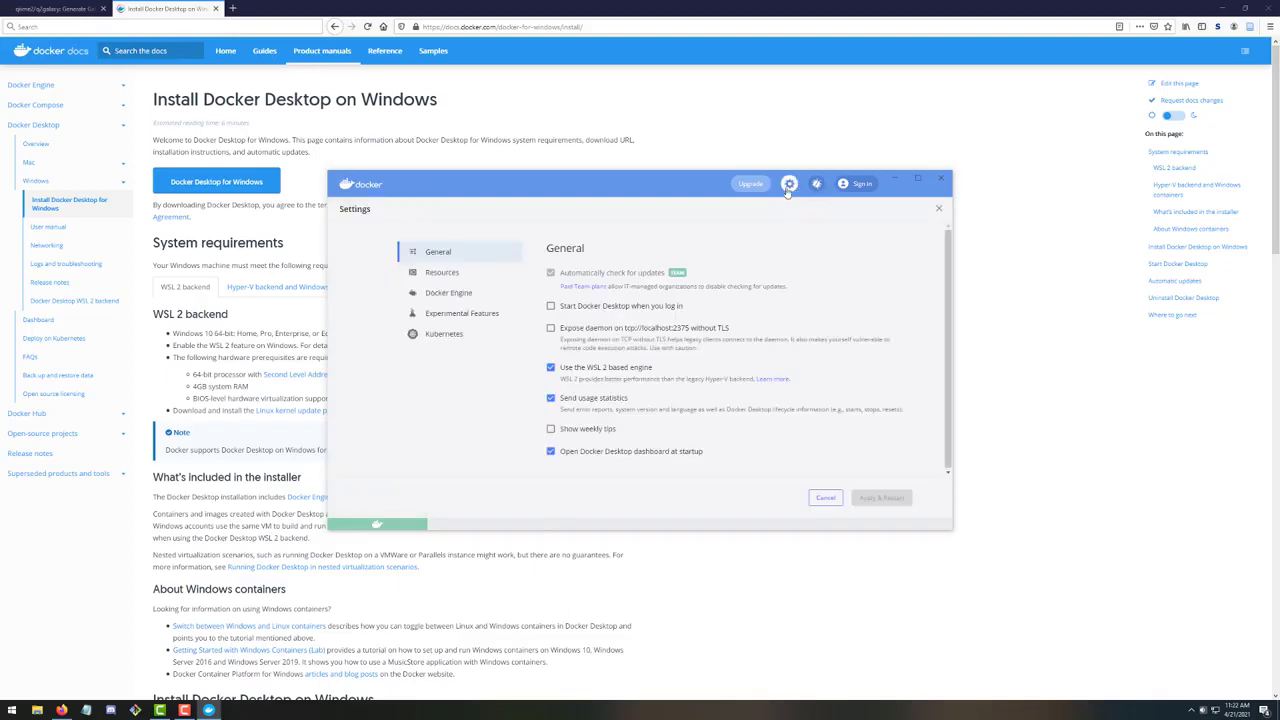